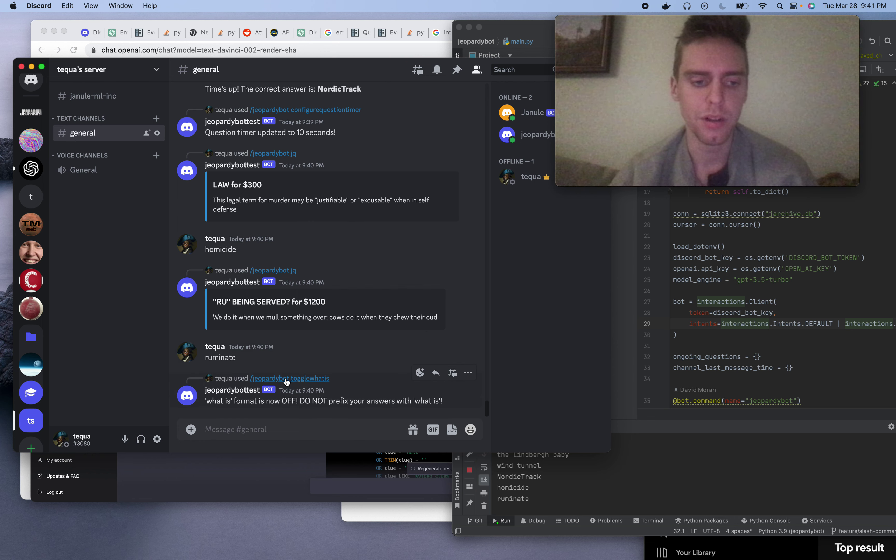
# Request a random Jeopardy question with /jeopardybot and answer it correctly with 'splitting'.
pyautogui.write('/jeop')
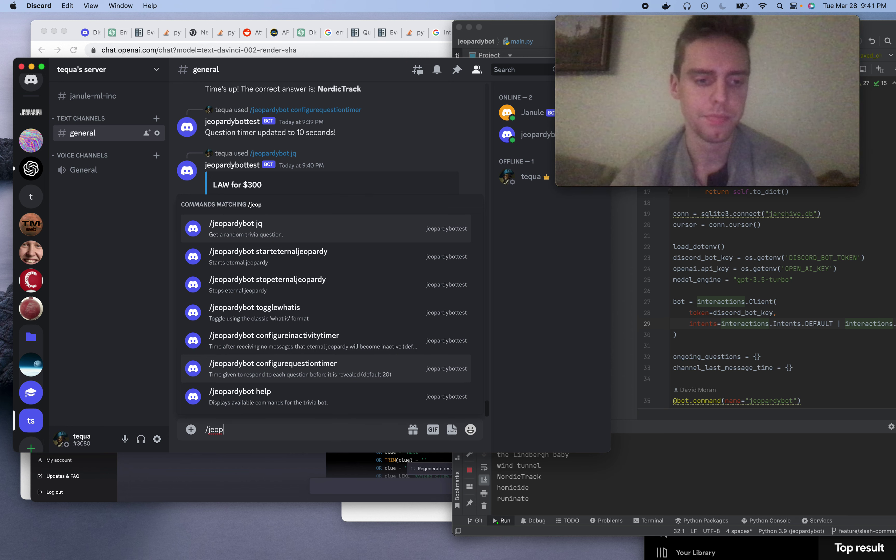
pyautogui.press('Return')
pyautogui.press('Return')
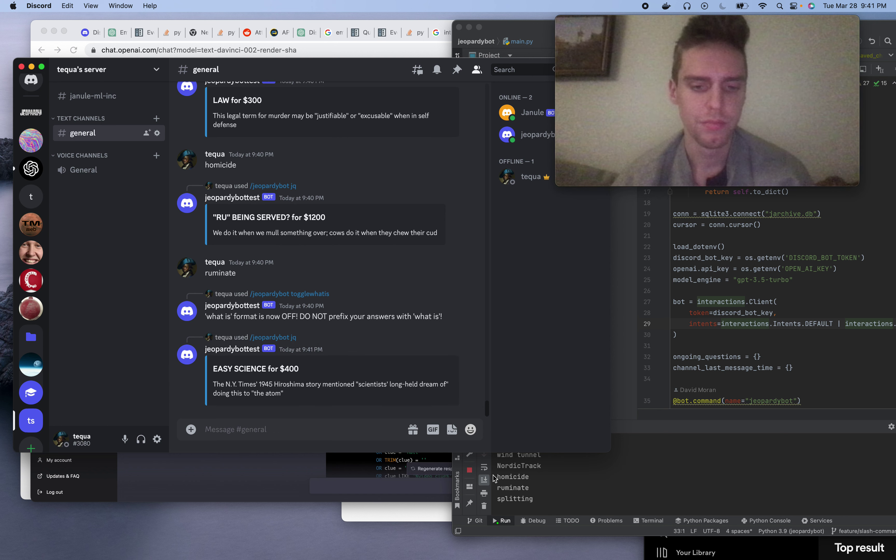
pyautogui.click(494, 500)
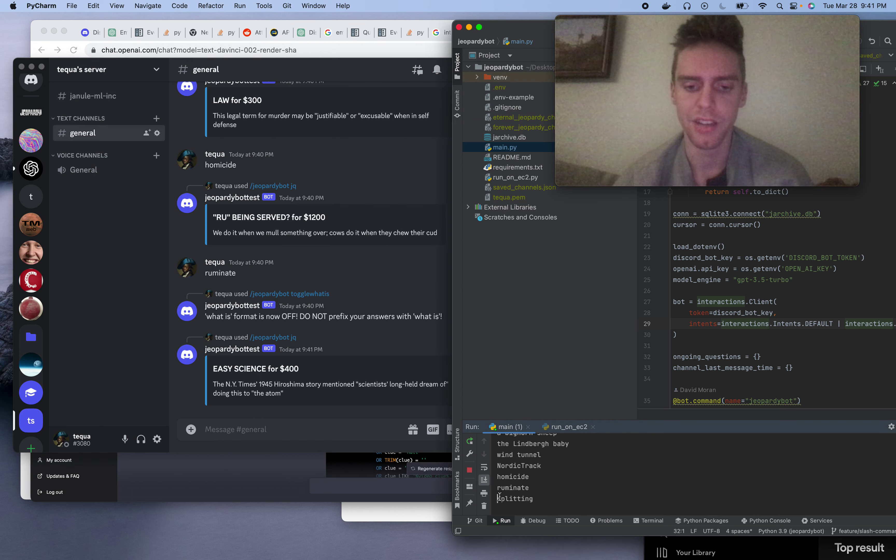
pyautogui.doubleClick(502, 498)
pyautogui.click(321, 427)
pyautogui.write('splitting')
pyautogui.press('Return')
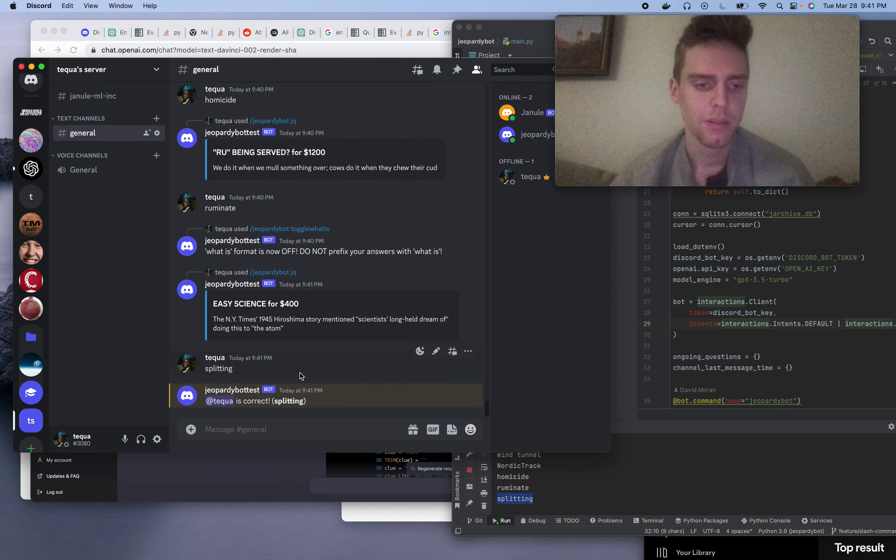
# Run /jq for another clue, then send r, s, skip and reveal until 'the cuttlefish' is revealed.
pyautogui.write('/jq')
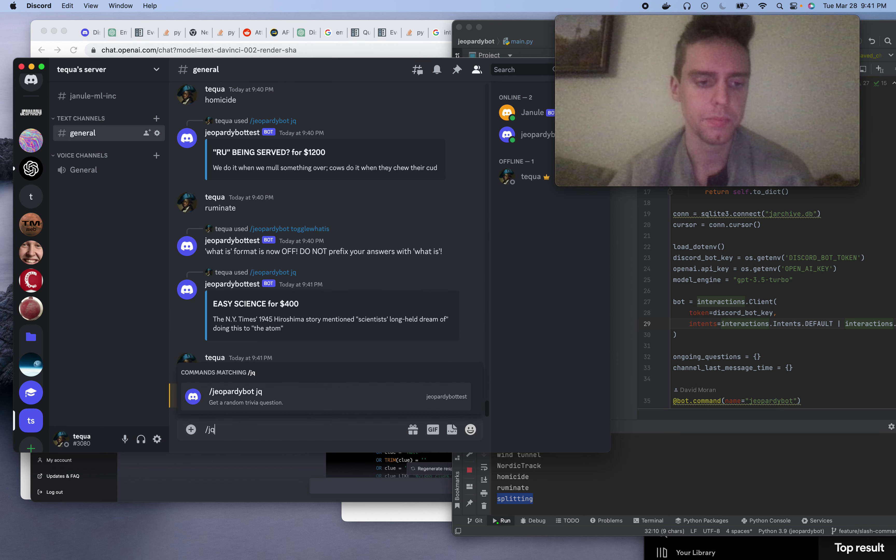
pyautogui.press('Return')
pyautogui.press('Return')
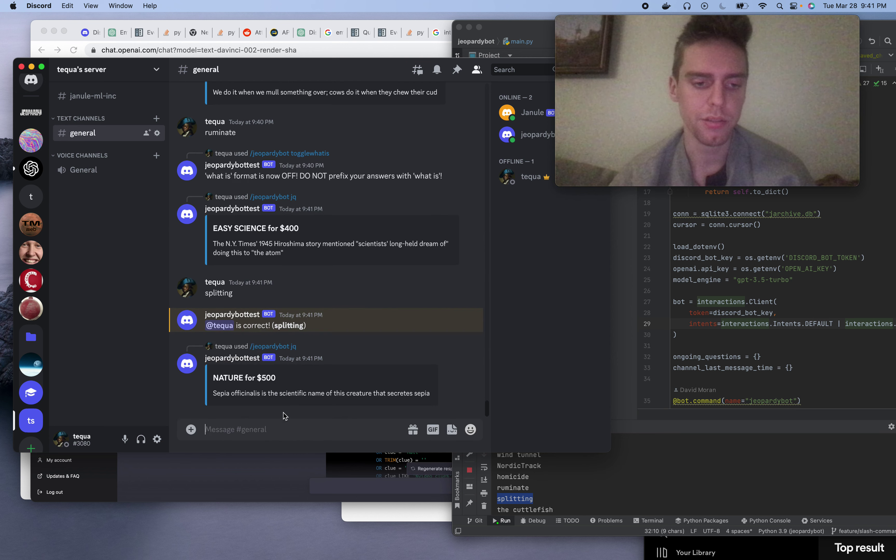
pyautogui.write('r')
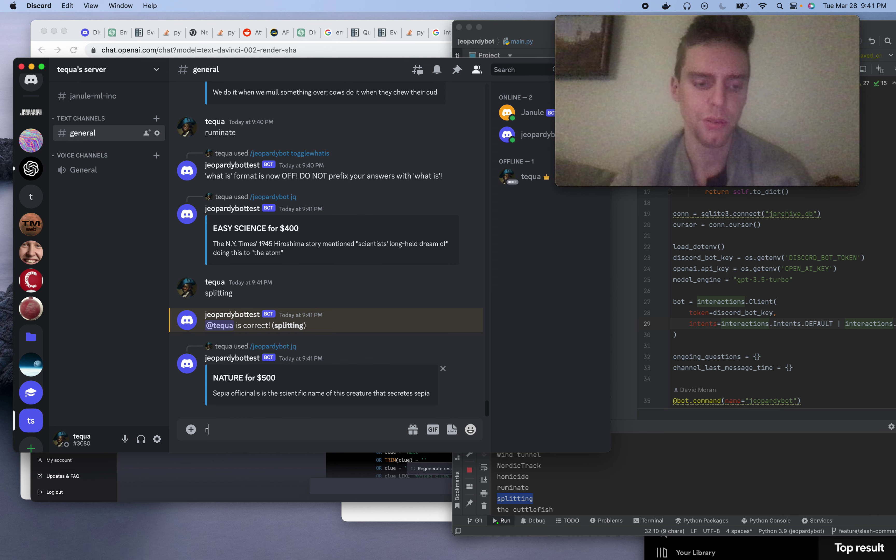
pyautogui.press('Return')
pyautogui.write('s')
pyautogui.press('Return')
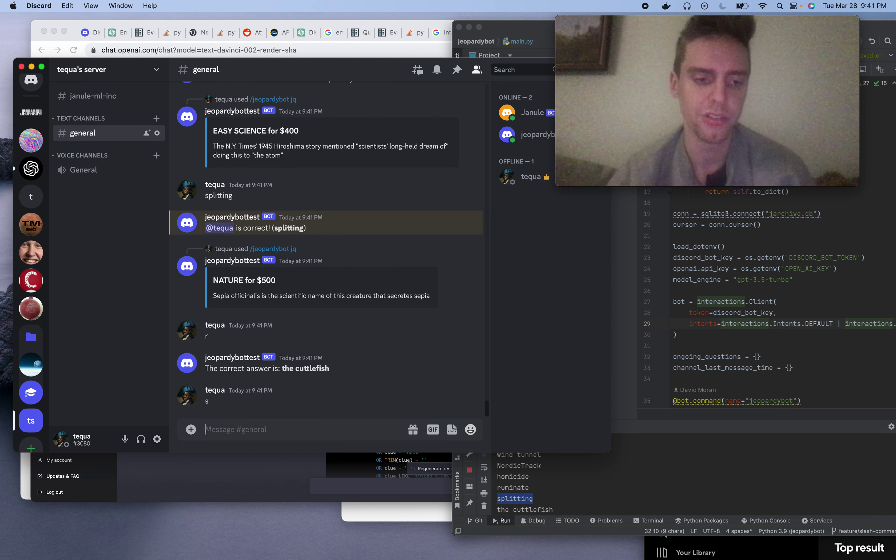
pyautogui.write('skip')
pyautogui.press('Return')
pyautogui.write('reveal')
pyautogui.press('Return')
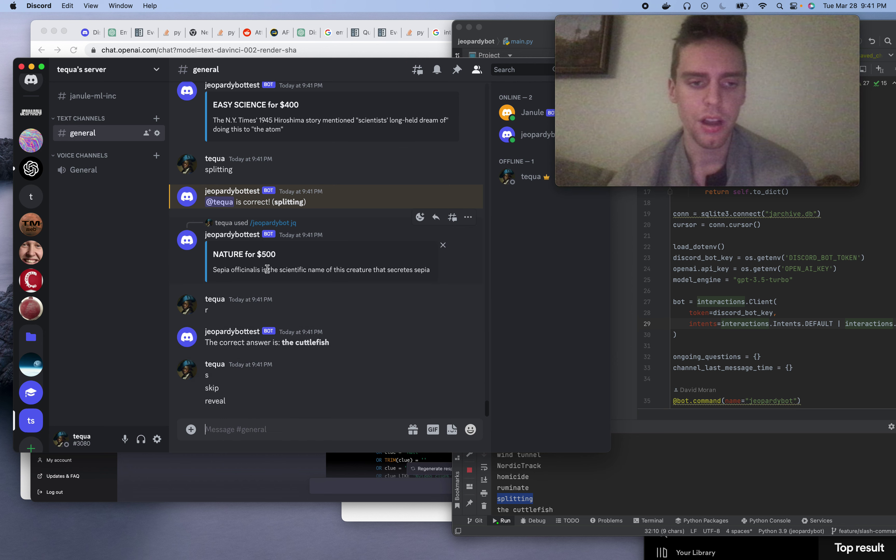
# Run /jq again to get a new $800 'UNT'IL THE END' clue.
pyautogui.write('/')
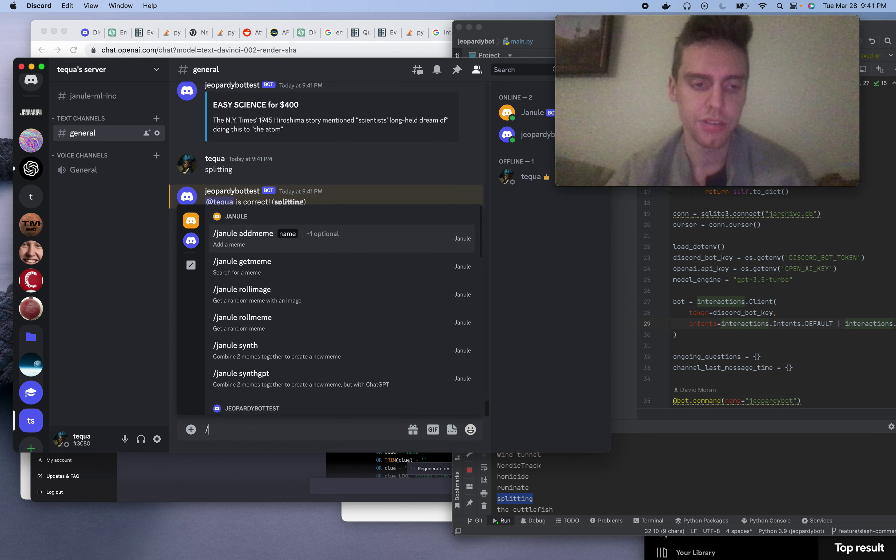
pyautogui.write('jq')
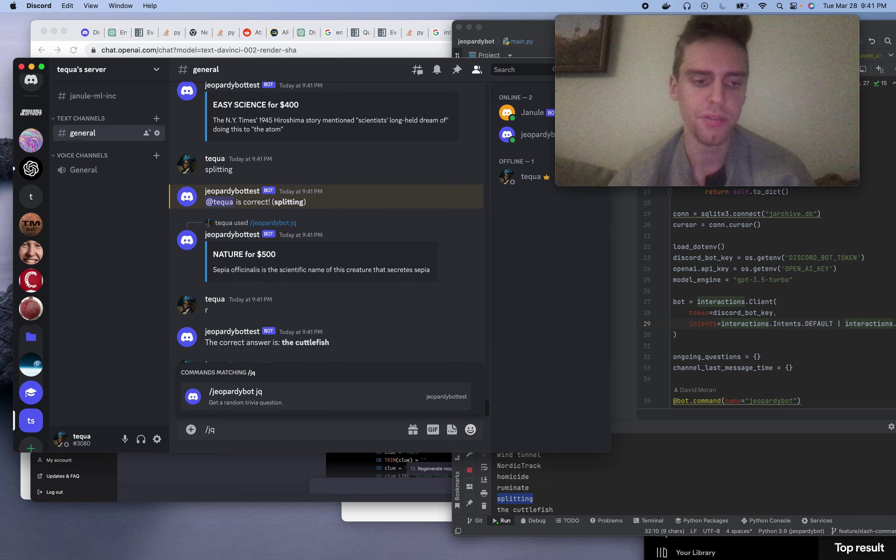
pyautogui.press('Return')
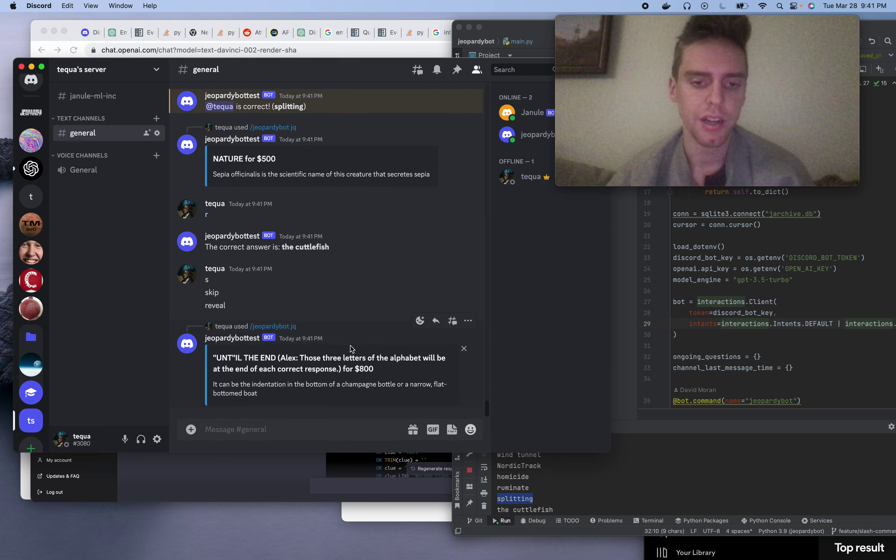
pyautogui.click(703, 335)
# Scroll main.py to the gpt_prompt string and highlight its lines 340–352.
pyautogui.scroll(-20, 756, 338)
pyautogui.scroll(-15, 756, 338)
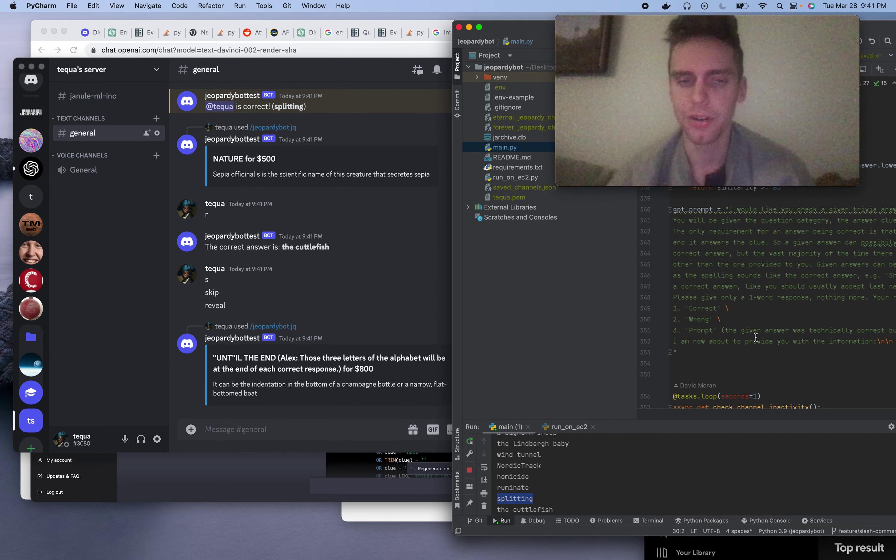
pyautogui.scroll(1, 755, 338)
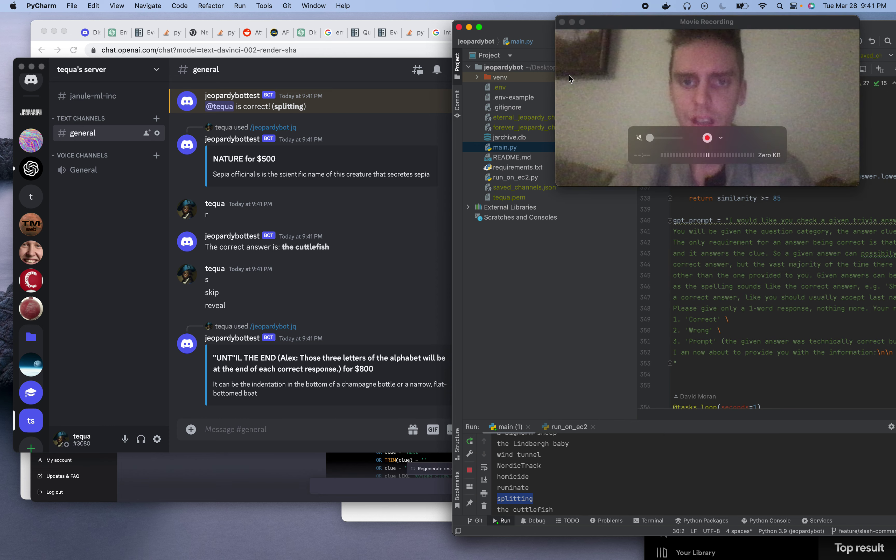
pyautogui.moveTo(528, 31); pyautogui.dragTo(328, 31)
pyautogui.moveTo(475, 220)
pyautogui.mouseDown()
pyautogui.moveTo(497, 231)
pyautogui.moveTo(525, 330)
pyautogui.moveTo(496, 253)
pyautogui.mouseUp()
pyautogui.click(560, 329)
pyautogui.click(496, 254)
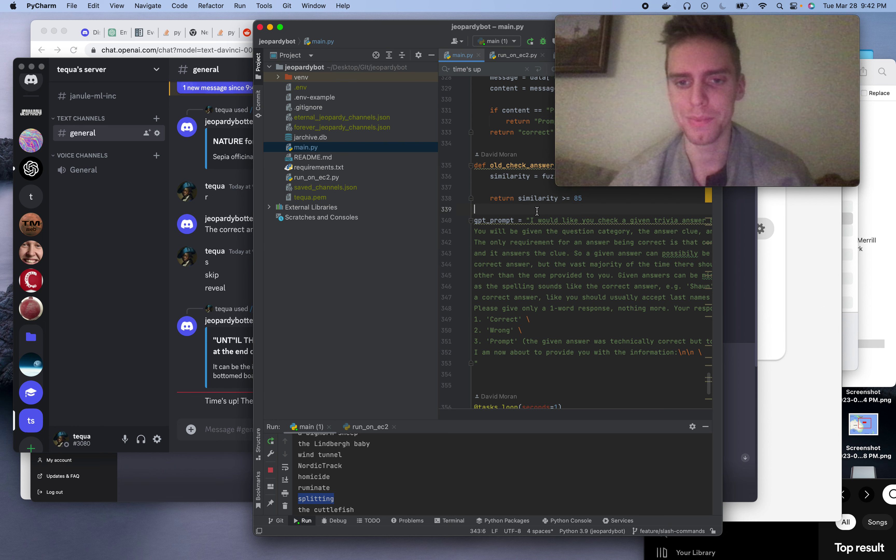
pyautogui.moveTo(541, 220); pyautogui.dragTo(532, 351)
pyautogui.click(555, 265)
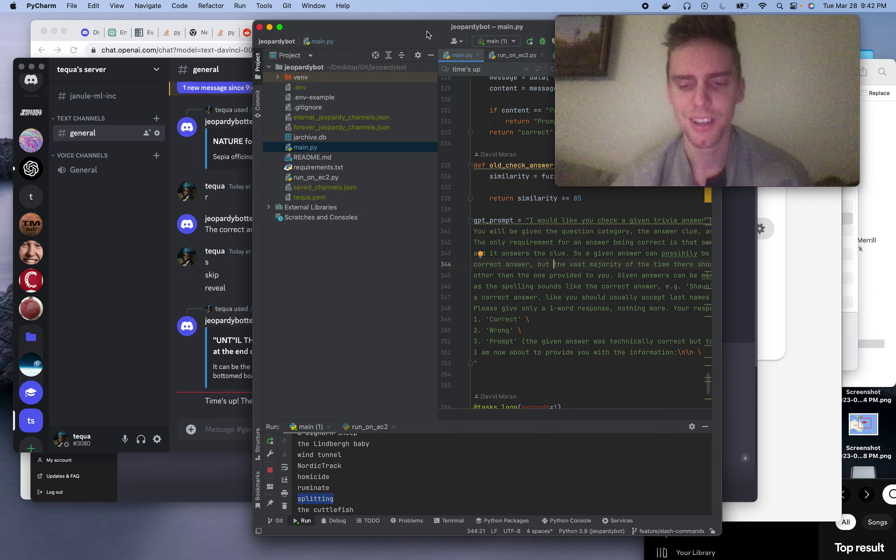
# Highlight prompt lines 343–352, then shift PyCharm right to uncover the Discord chat.
pyautogui.moveTo(429, 33)
pyautogui.mouseDown()
pyautogui.moveTo(314, 34)
pyautogui.moveTo(330, 34)
pyautogui.mouseUp()
pyautogui.moveTo(376, 231); pyautogui.dragTo(483, 309)
pyautogui.click(482, 309)
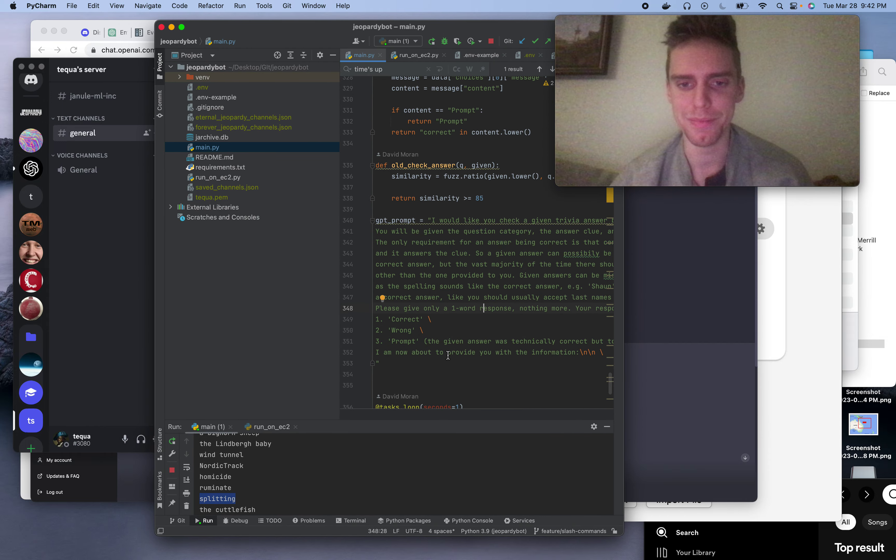
pyautogui.moveTo(447, 355); pyautogui.dragTo(445, 247)
pyautogui.click(445, 247)
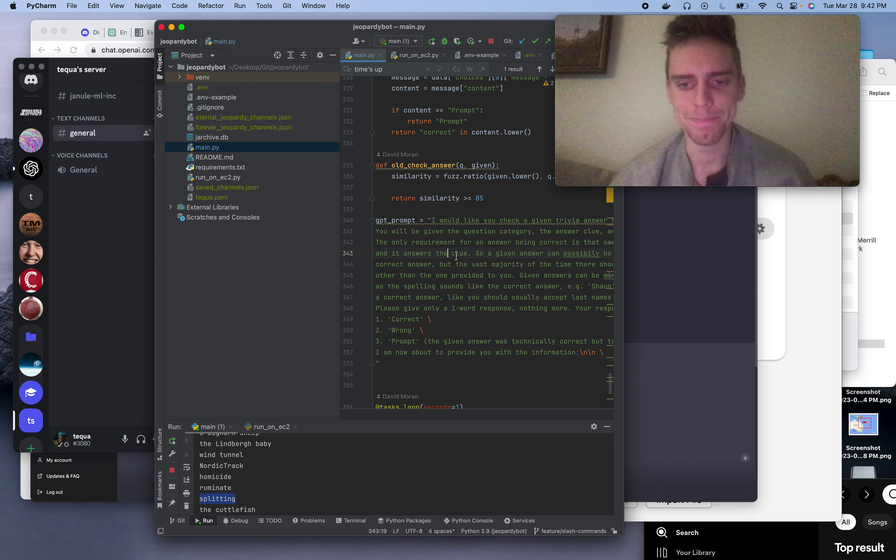
pyautogui.hscroll(3, 456, 255)
pyautogui.hscroll(-3, 456, 255)
pyautogui.scroll(-5, 456, 256)
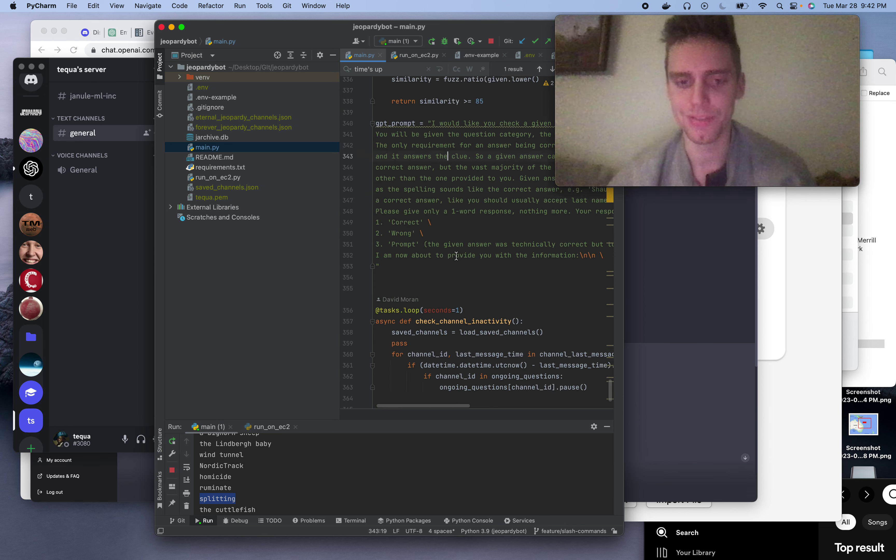
pyautogui.scroll(6, 456, 256)
pyautogui.moveTo(439, 193)
pyautogui.mouseDown()
pyautogui.moveTo(471, 325)
pyautogui.moveTo(379, 335)
pyautogui.mouseUp()
pyautogui.click(379, 335)
pyautogui.moveTo(317, 33); pyautogui.dragTo(486, 47)
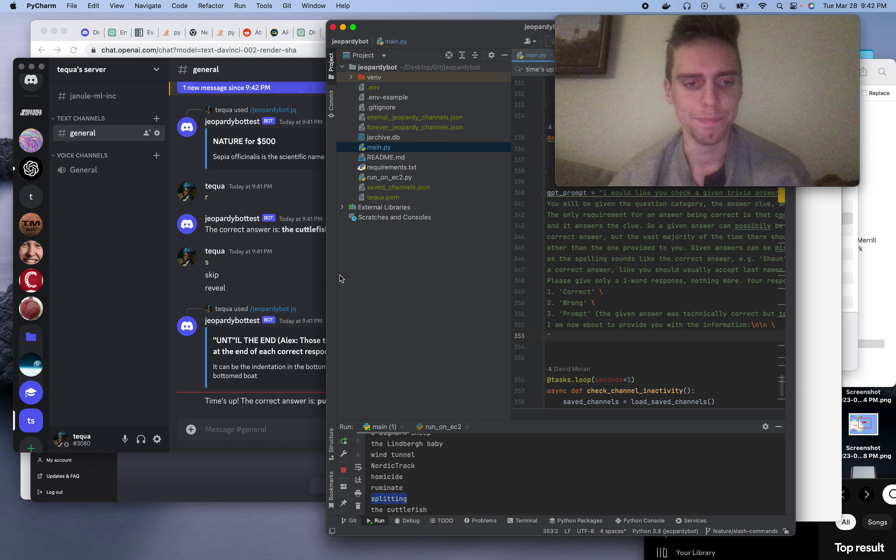
# Start eternal Jeopardy in #general with /jeopardybot starteternaljeopardy.
pyautogui.click(265, 299)
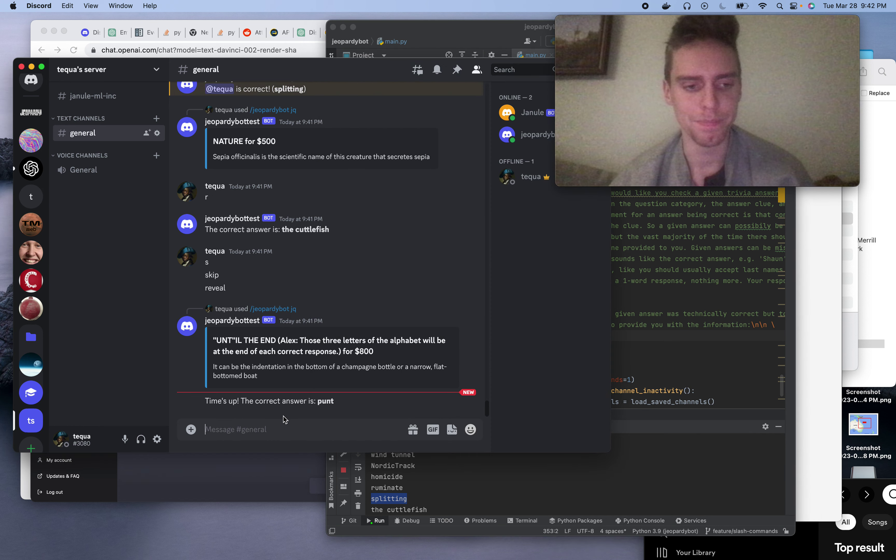
pyautogui.write('/jq')
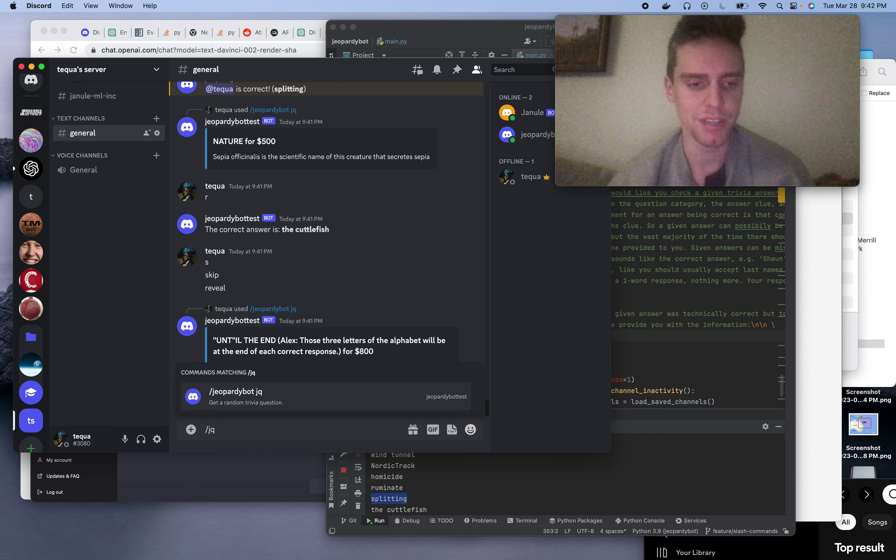
pyautogui.press('BackSpace')
pyautogui.press('BackSpace')
pyautogui.press('BackSpace')
pyautogui.write('/')
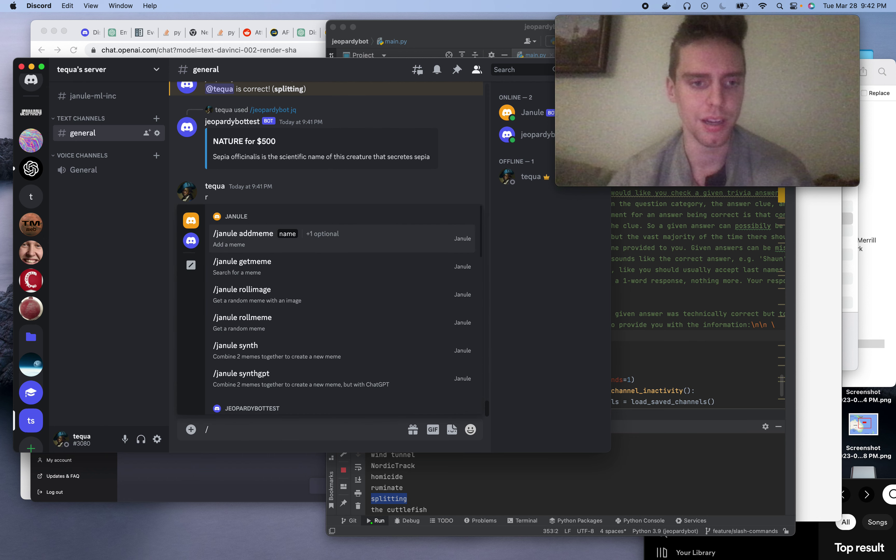
pyautogui.write('eter')
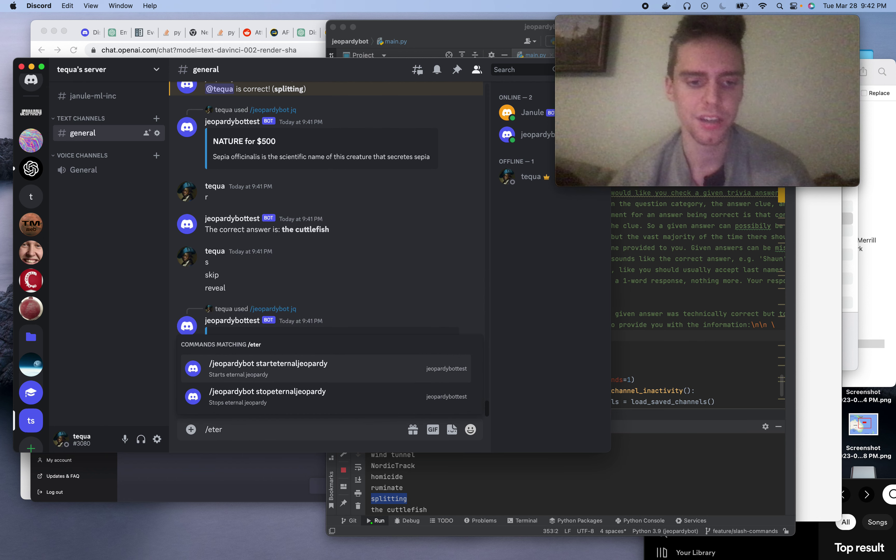
pyautogui.press('Down')
pyautogui.click(342, 378)
pyautogui.press('Return')
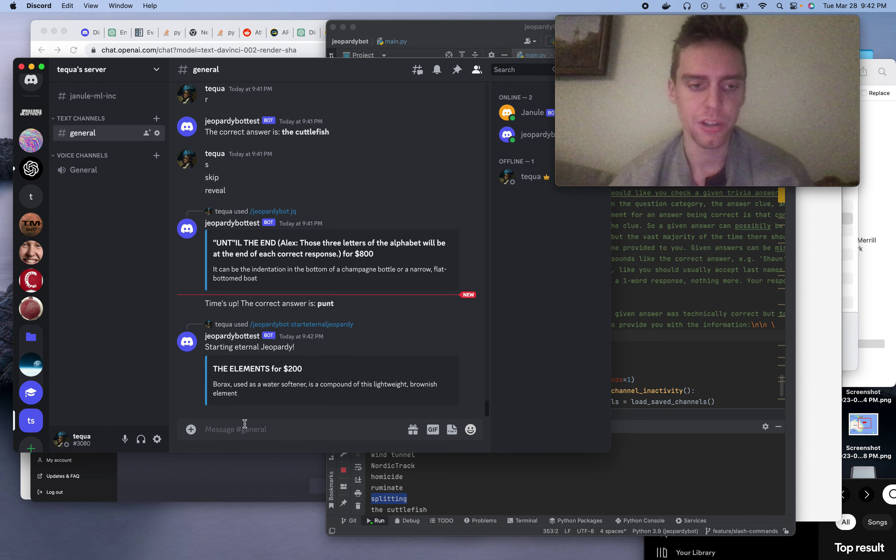
# Copy 'Clark' from the bot console and send it as the Canadian actress answer.
pyautogui.click(482, 486)
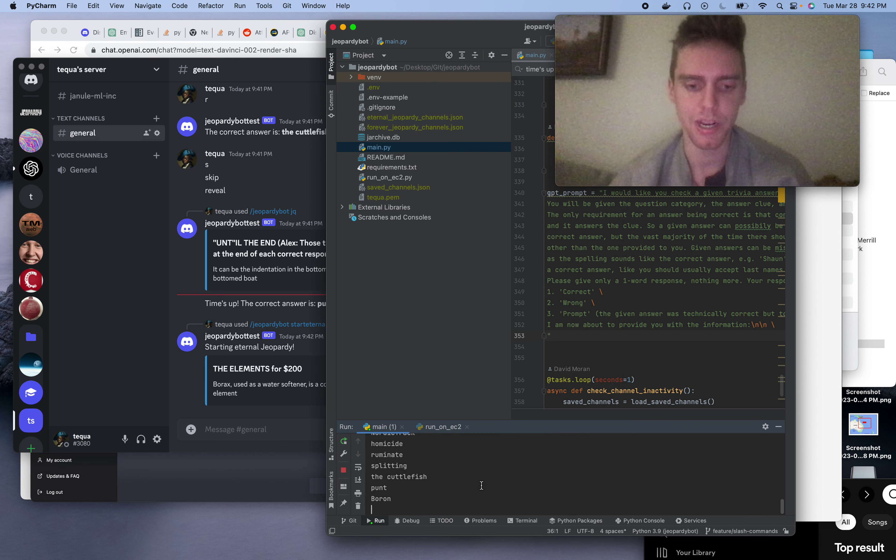
pyautogui.moveTo(371, 499); pyautogui.dragTo(392, 500)
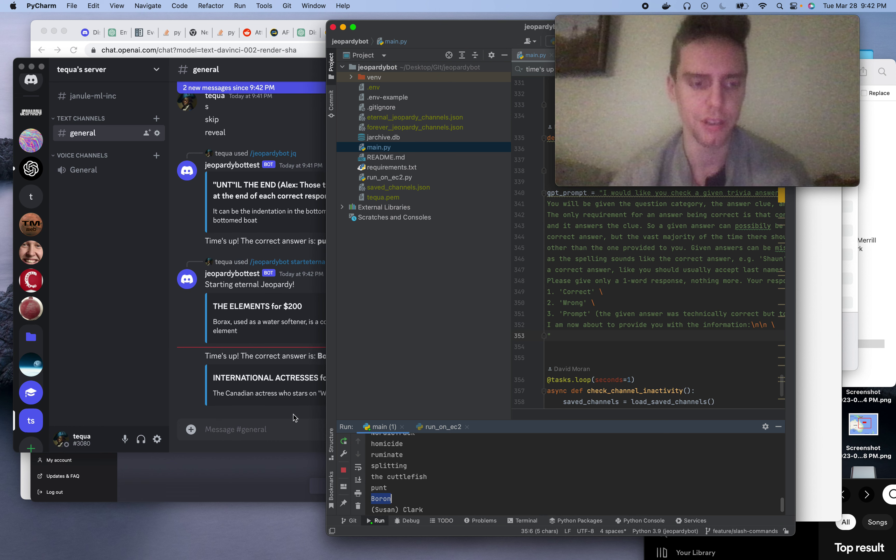
pyautogui.click(289, 375)
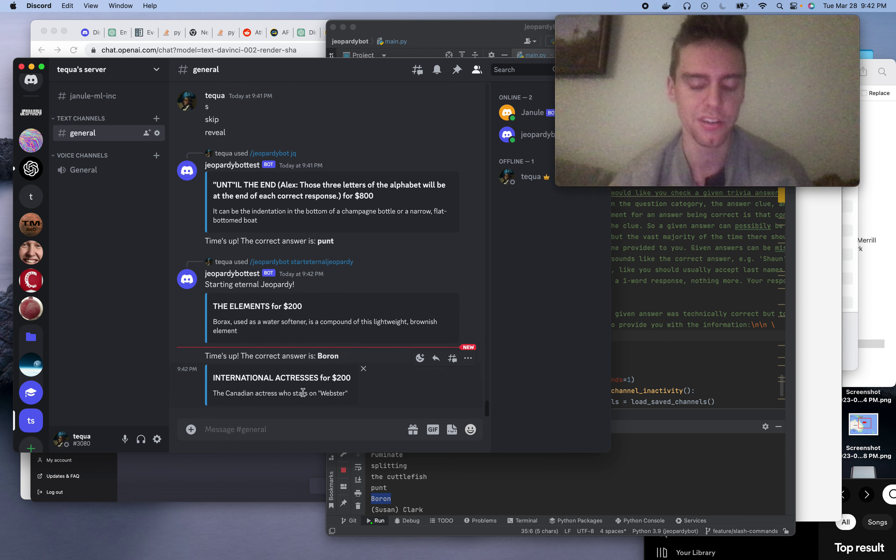
pyautogui.click(408, 463)
pyautogui.doubleClick(412, 499)
pyautogui.press('super+c')
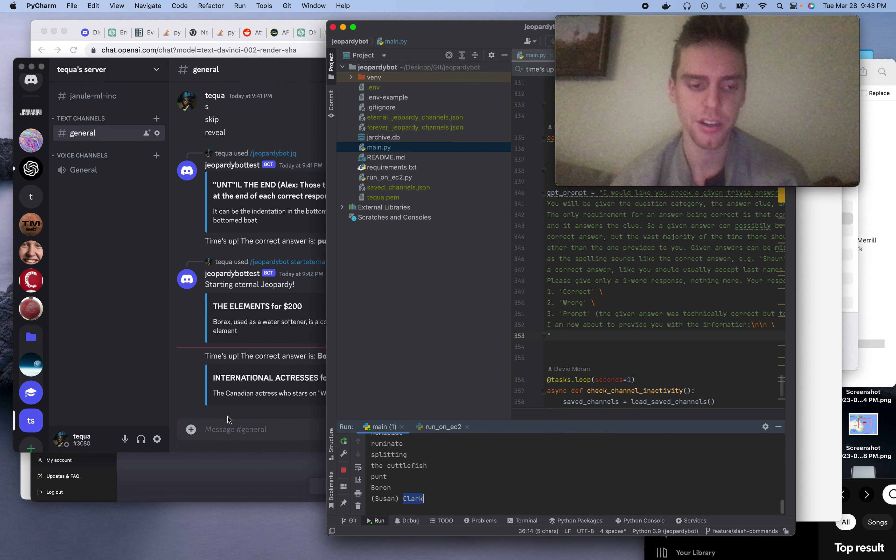
pyautogui.click(227, 417)
pyautogui.press('super+v')
pyautogui.press('Return')
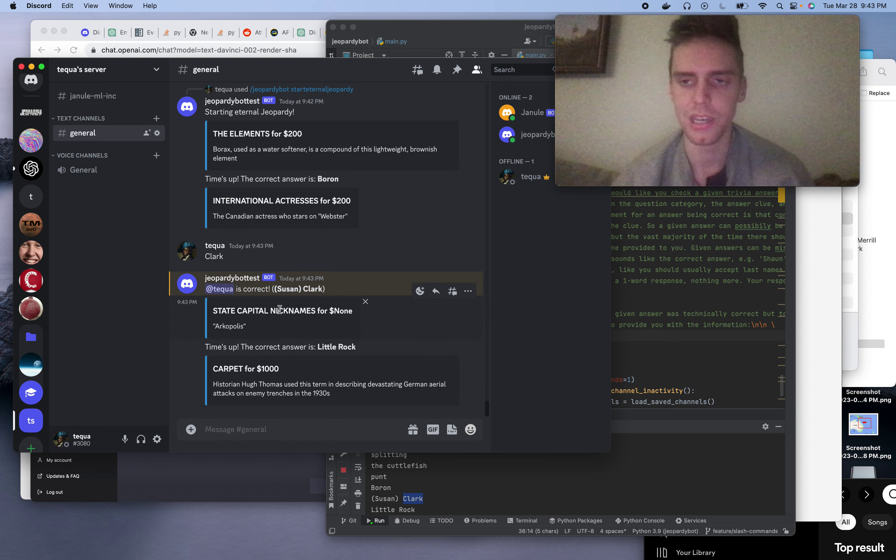
# Set the bot's inactivity timer to 60 seconds with configureinactivitytimer.
pyautogui.click(266, 429)
pyautogui.write('/c')
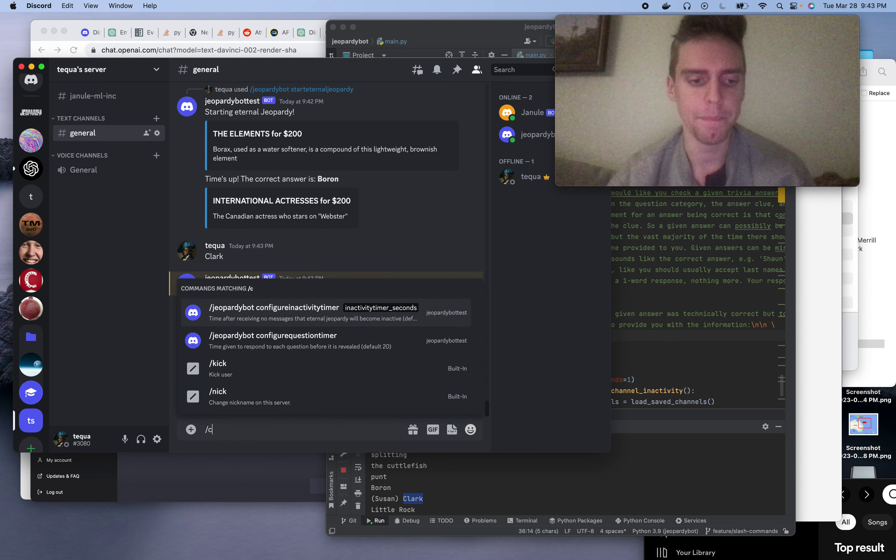
pyautogui.write('onf')
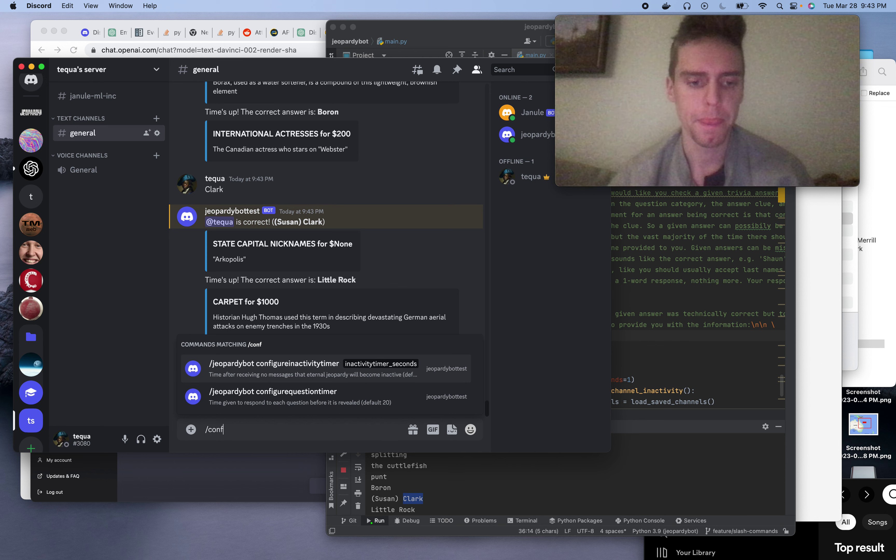
pyautogui.press('Tab')
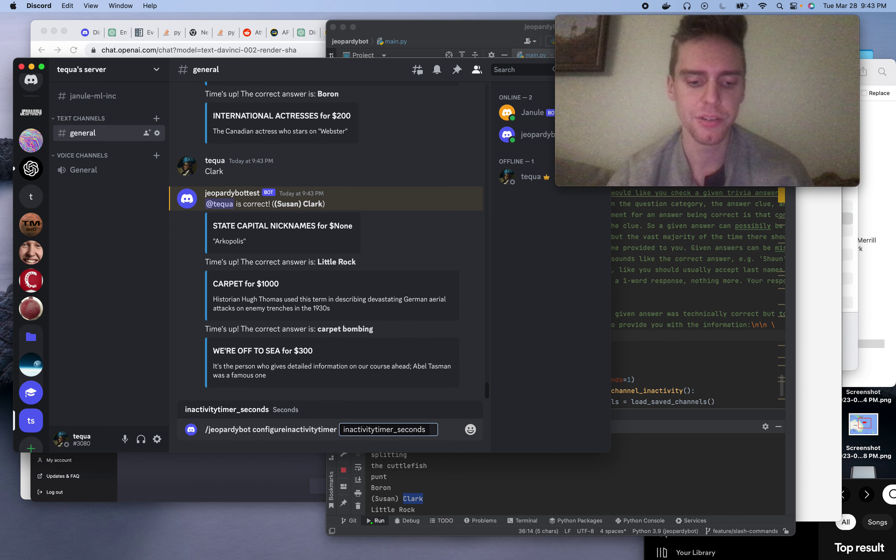
pyautogui.write('60')
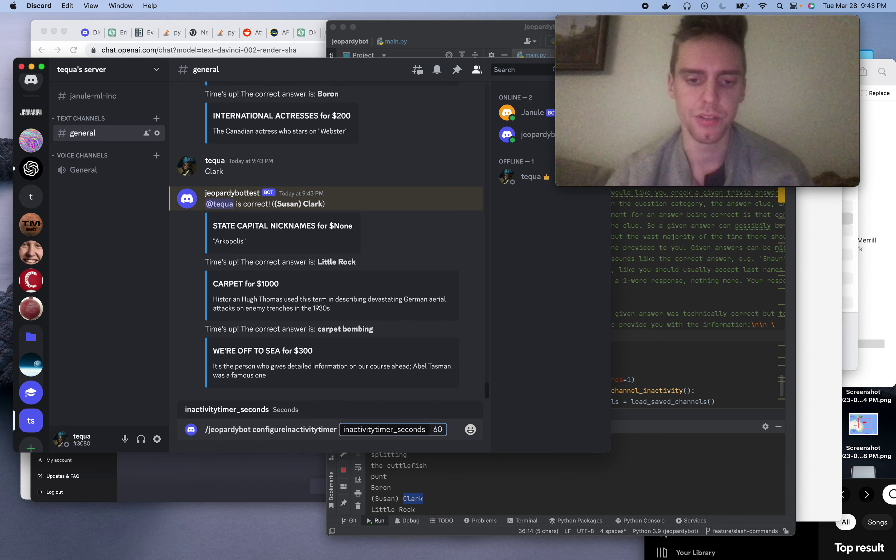
pyautogui.press('Return')
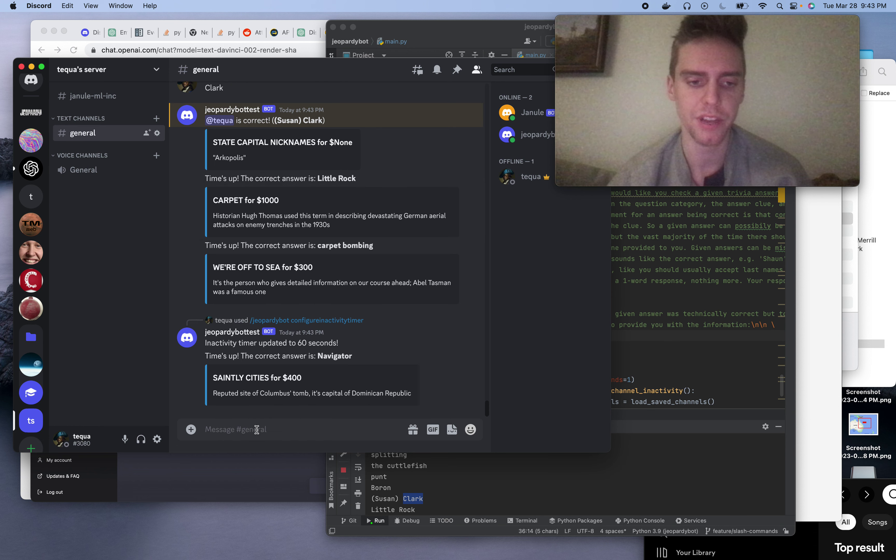
# Set the bot's question timer to 6 seconds with configurequestiontimer.
pyautogui.write('/')
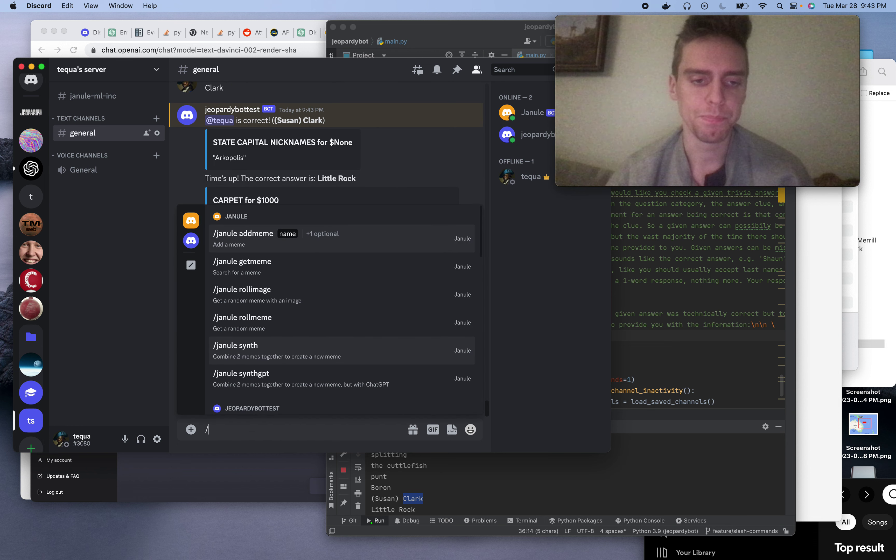
pyautogui.write('config')
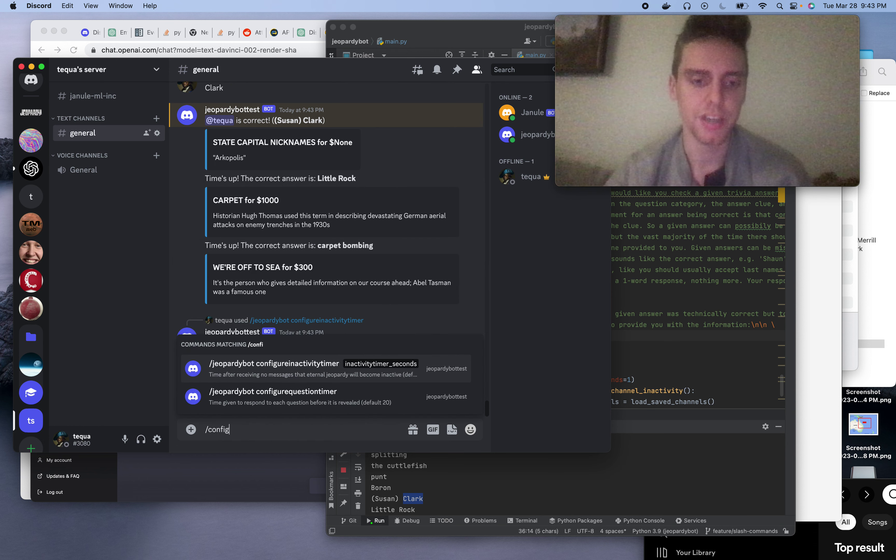
pyautogui.press('Down')
pyautogui.press('Return')
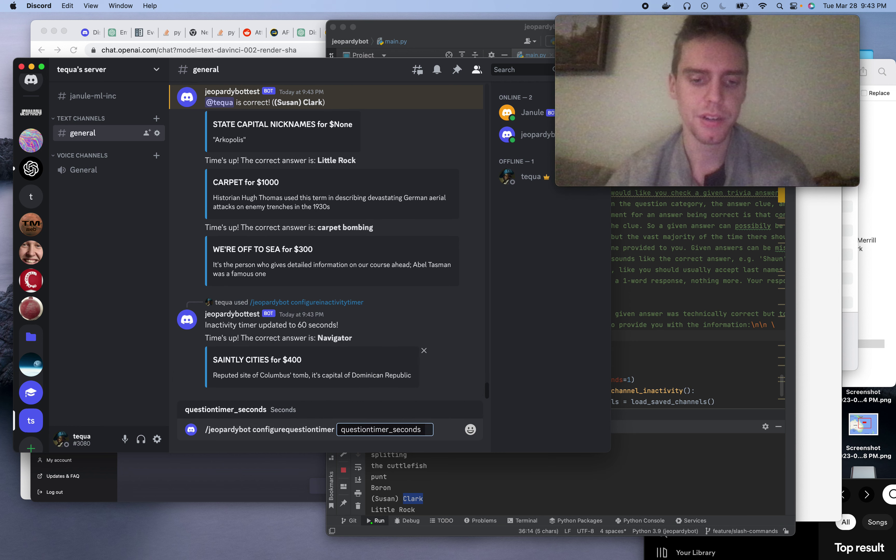
pyautogui.write('30')
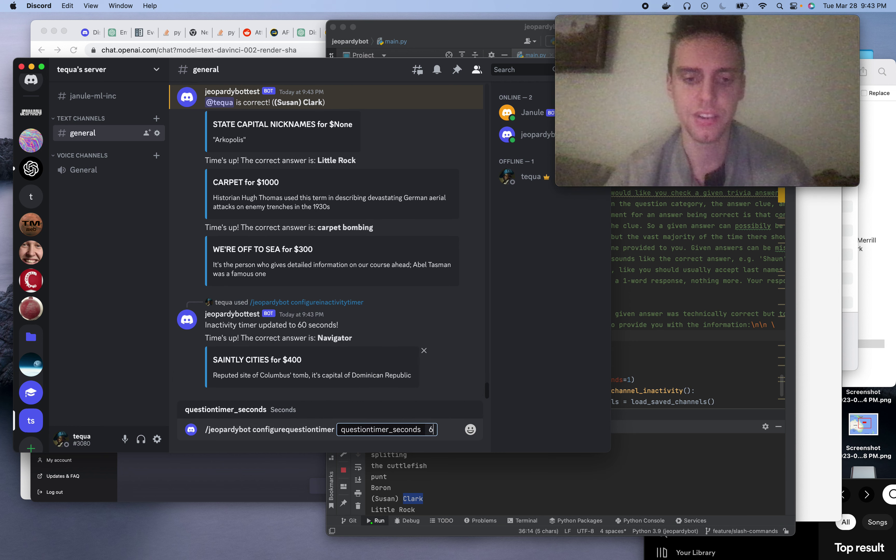
pyautogui.press('Return')
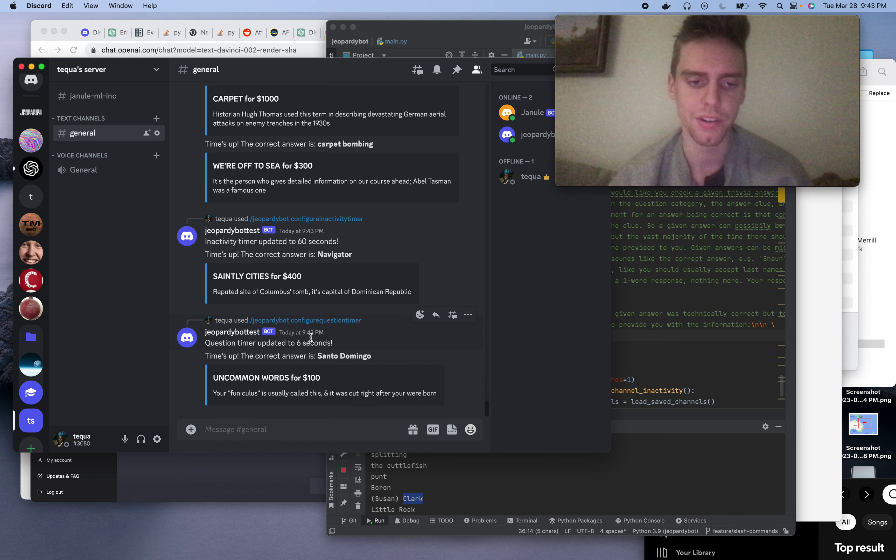
# Turn on the bot's 'what is' answer format with the toggle what-is command.
pyautogui.moveTo(299, 343); pyautogui.dragTo(272, 378)
pyautogui.write('/')
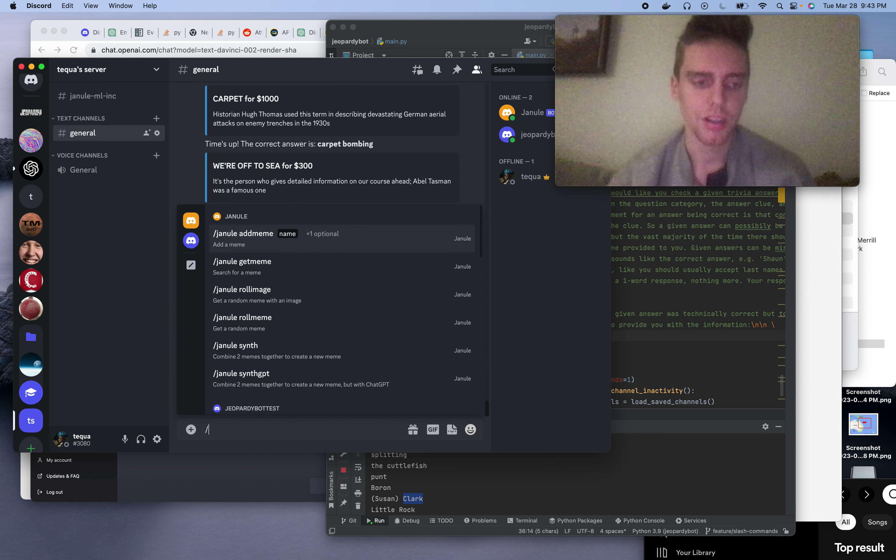
pyautogui.write('con')
pyautogui.press('BackSpace')
pyautogui.press('BackSpace')
pyautogui.press('BackSpace')
pyautogui.write('/togg')
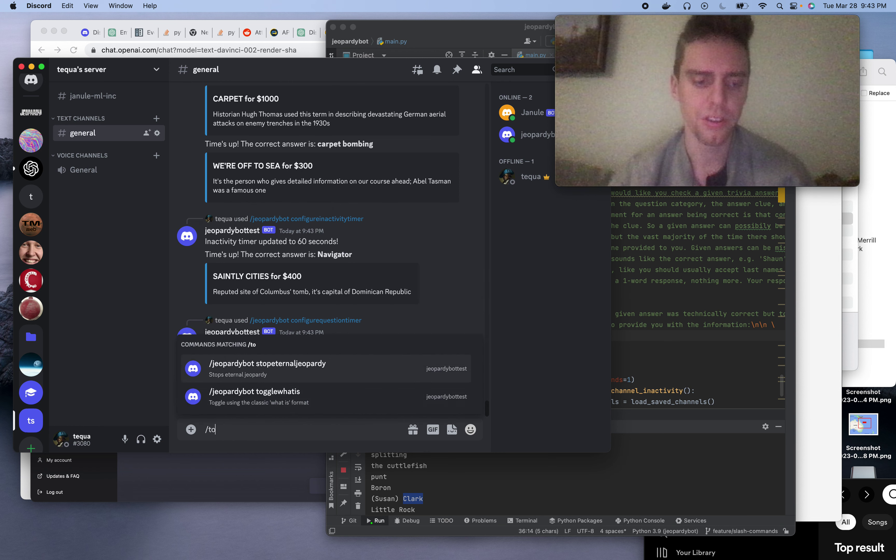
pyautogui.press('Tab')
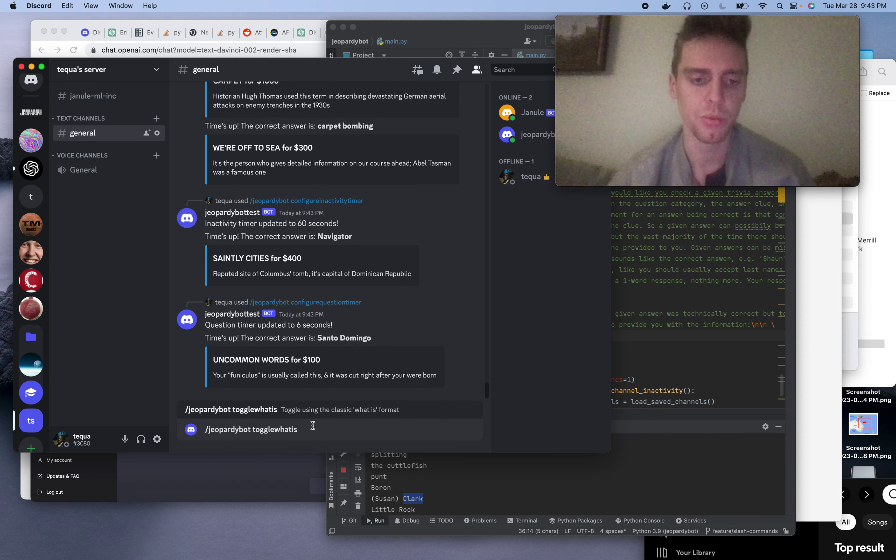
pyautogui.press('Return')
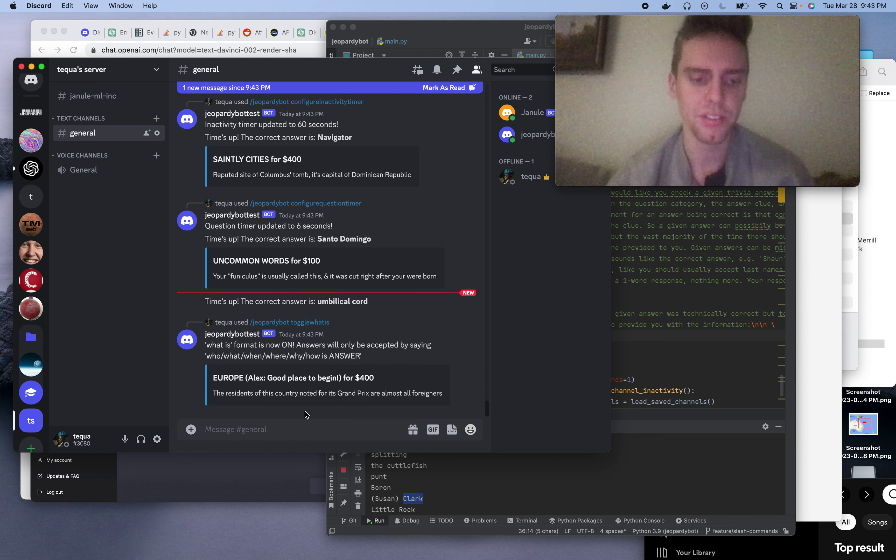
# Answer the golf clue with 'what is a wedge', which the bot marks correct.
pyautogui.write('what is')
pyautogui.click(391, 504)
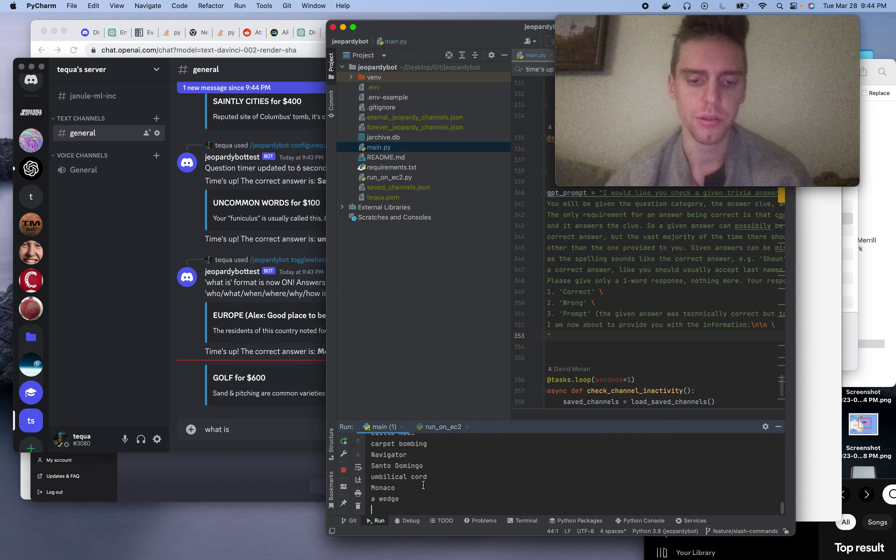
pyautogui.click(251, 381)
pyautogui.click(263, 421)
pyautogui.write('a e')
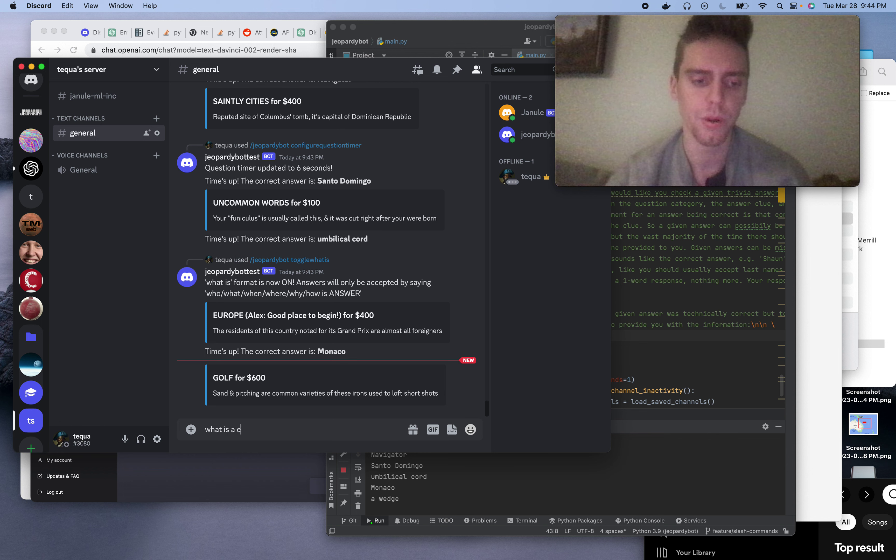
pyautogui.press('BackSpace')
pyautogui.write('wedge')
pyautogui.press('Return')
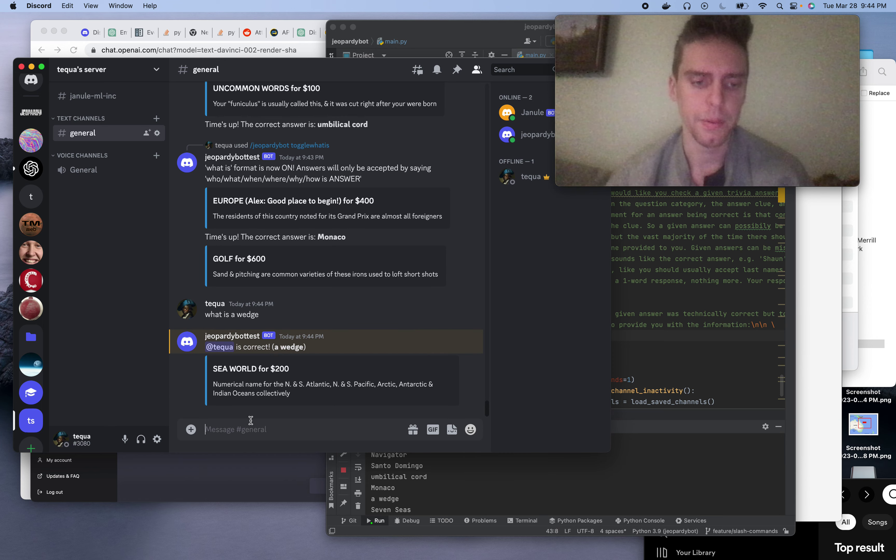
pyautogui.write('/')
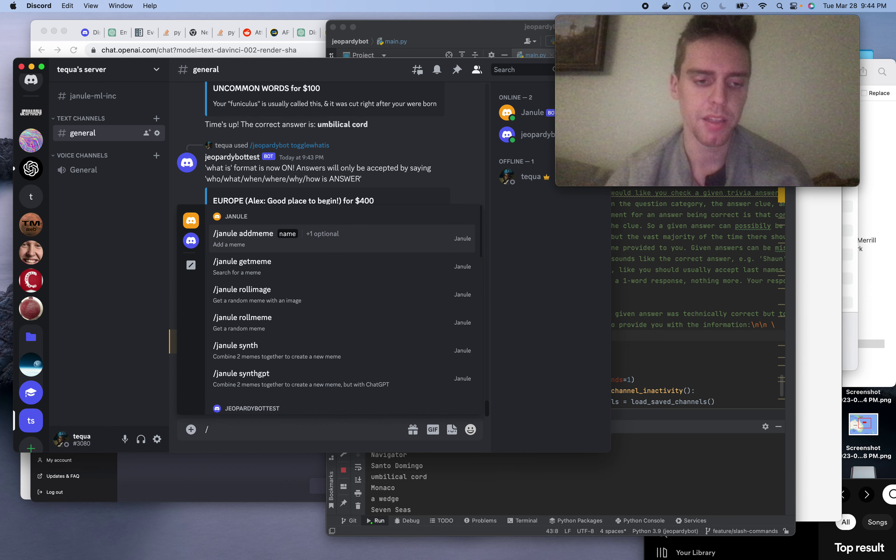
# Run /jeopardybot stopeternaljeopardy after the Seven Seas and London reveals.
pyautogui.scroll(-5, 285, 349)
pyautogui.scroll(2, 285, 349)
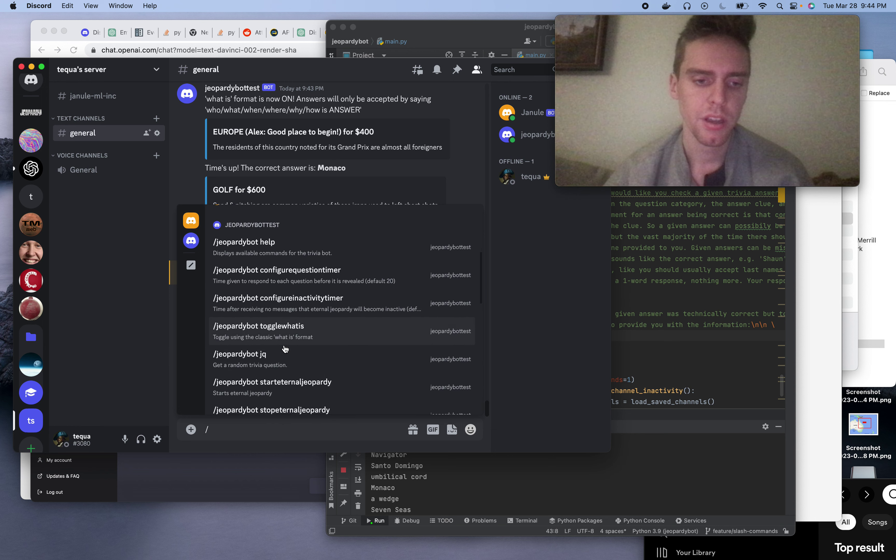
pyautogui.scroll(-1, 285, 349)
pyautogui.write('stop')
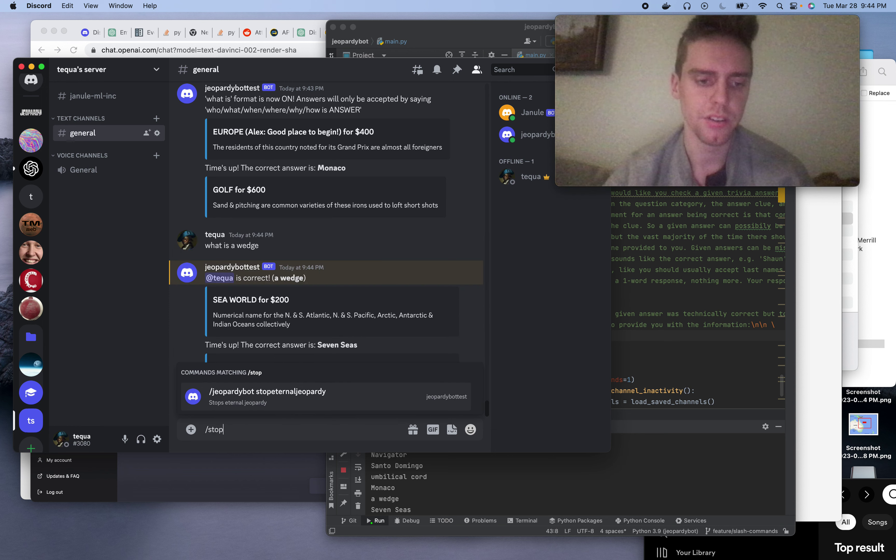
pyautogui.press('Return')
pyautogui.press('Return')
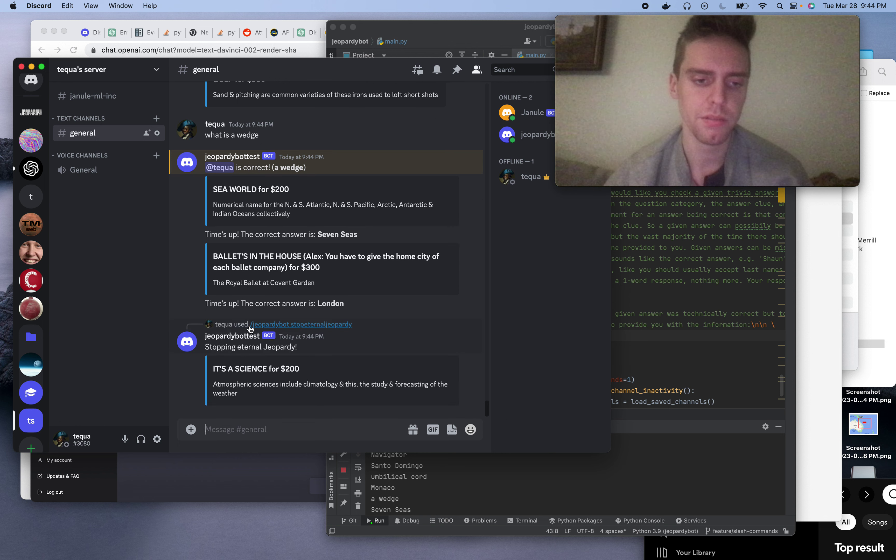
pyautogui.moveTo(286, 213); pyautogui.dragTo(311, 365)
pyautogui.click(311, 365)
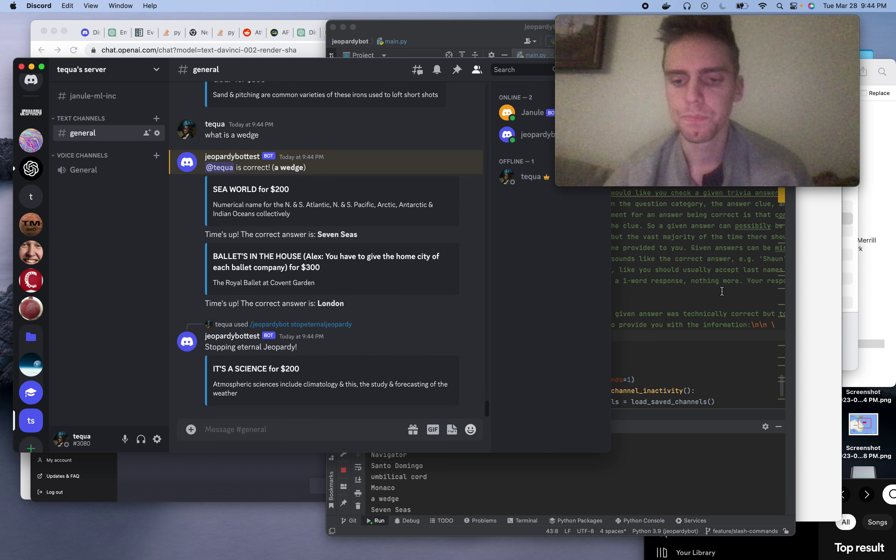
pyautogui.click(663, 283)
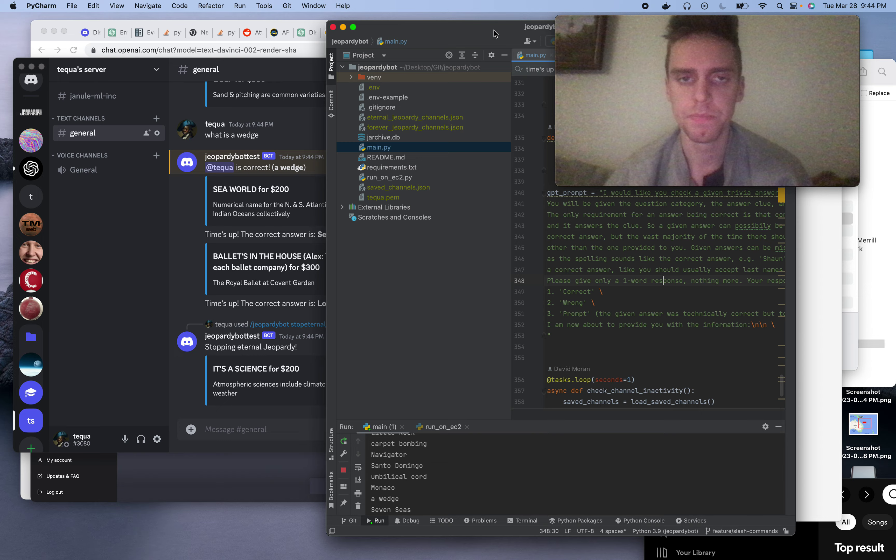
# Tour main.py in PyCharm, pointing out the fuzzywuzzy import and scrolling back to line 1.
pyautogui.moveTo(487, 39); pyautogui.dragTo(253, 38)
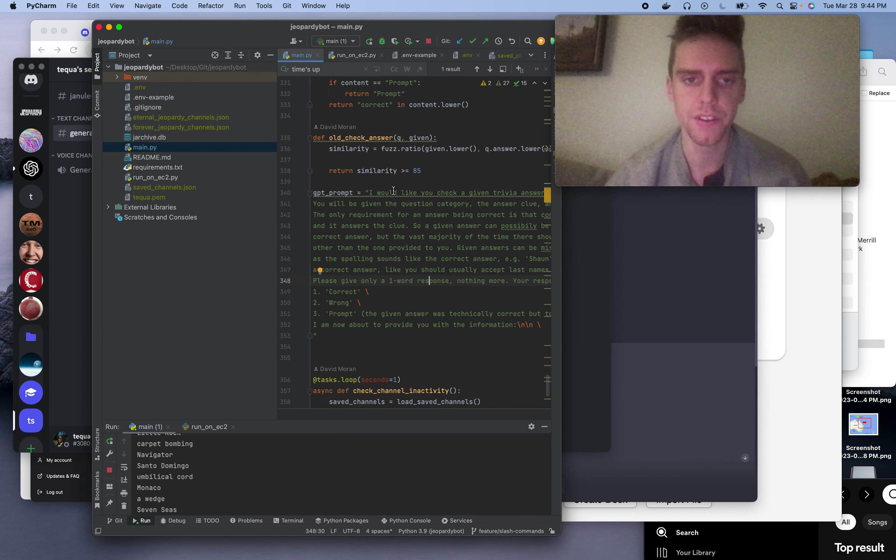
pyautogui.scroll(20, 394, 190)
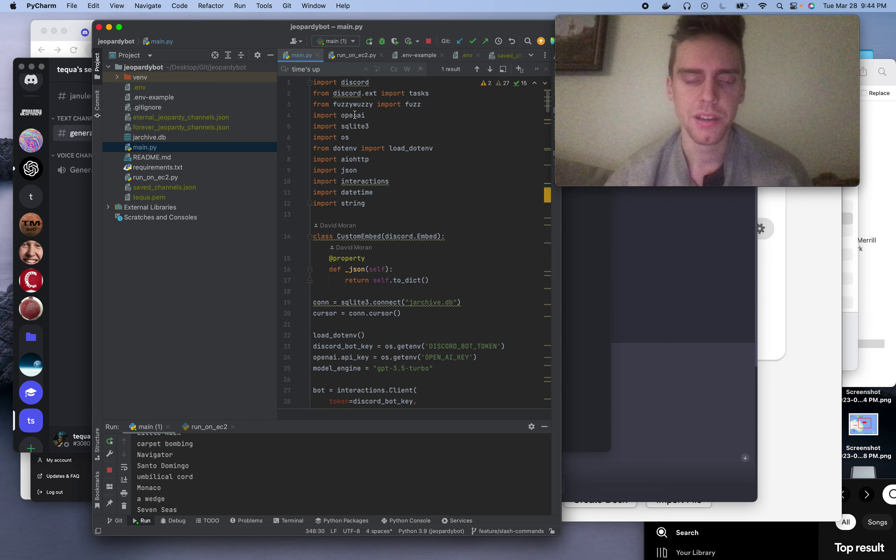
pyautogui.click(359, 103)
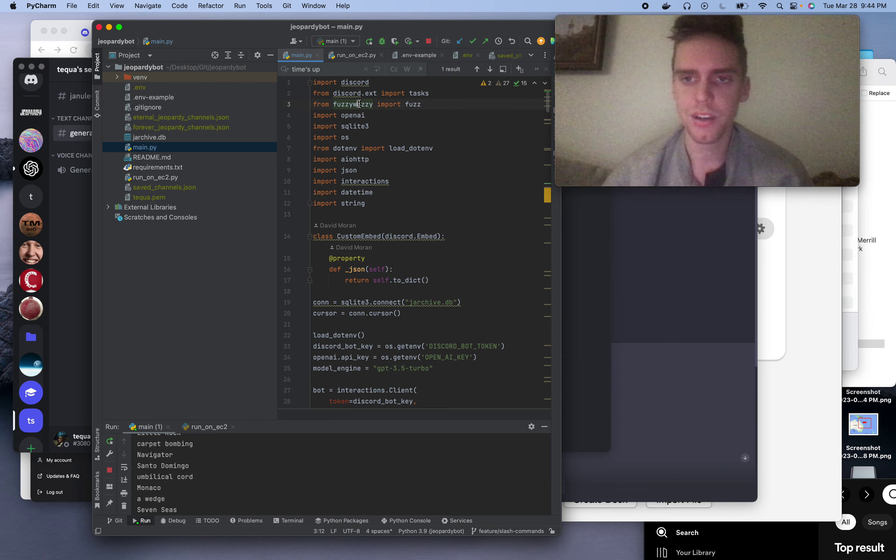
pyautogui.scroll(-20, 362, 141)
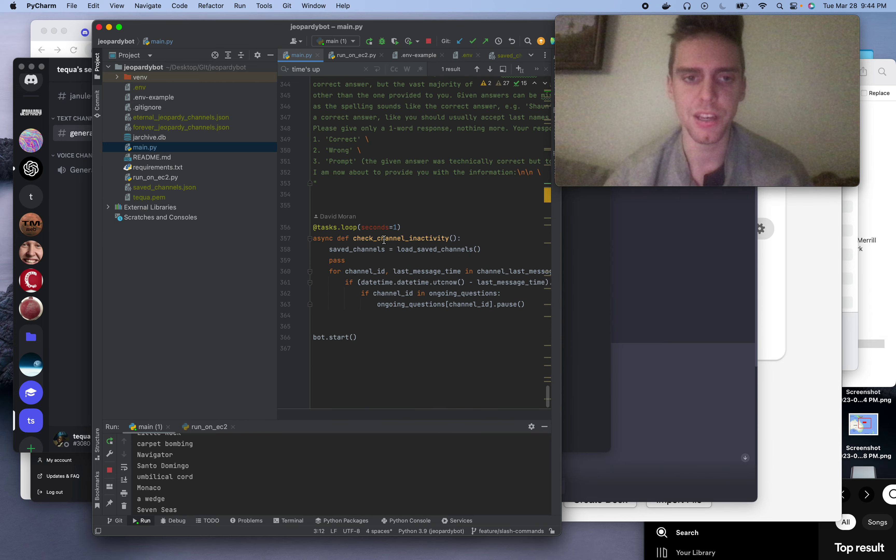
pyautogui.scroll(10, 384, 239)
pyautogui.scroll(14, 384, 239)
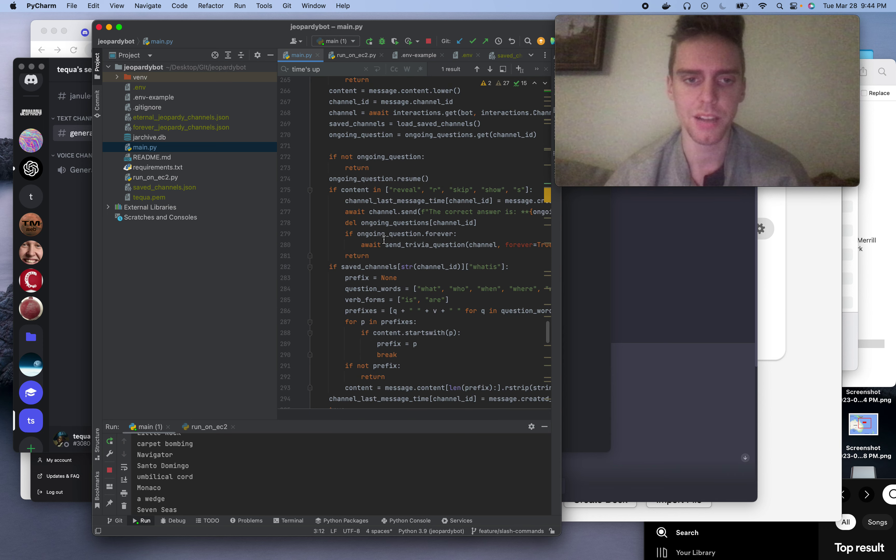
pyautogui.scroll(10, 384, 240)
pyautogui.scroll(4, 384, 241)
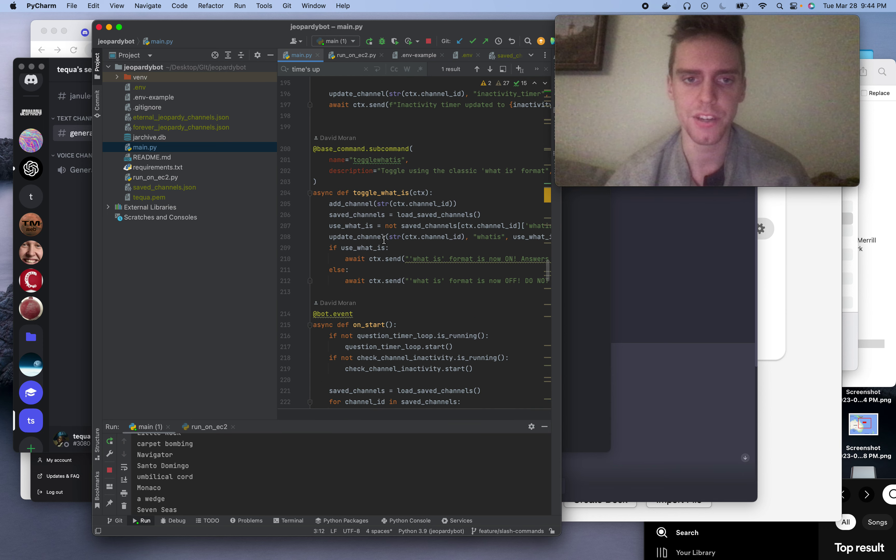
pyautogui.scroll(10, 384, 240)
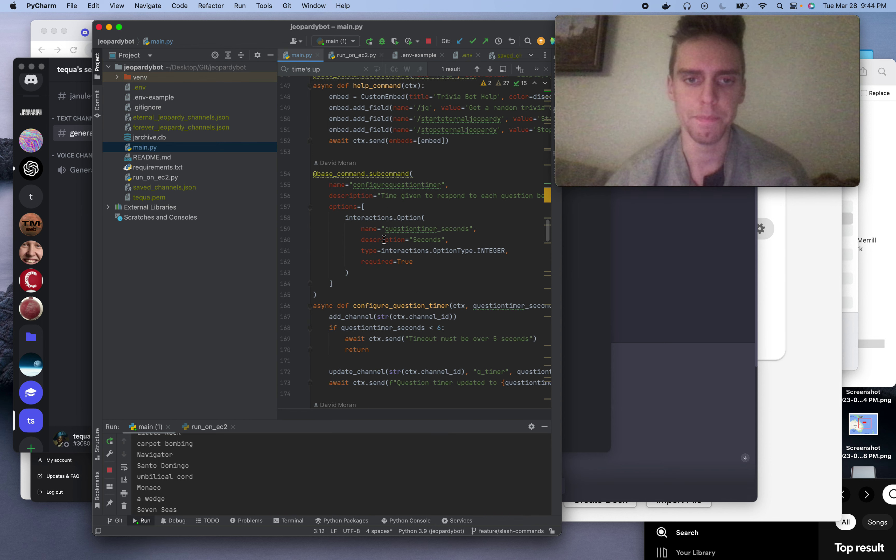
pyautogui.scroll(2, 384, 240)
pyautogui.scroll(14, 384, 240)
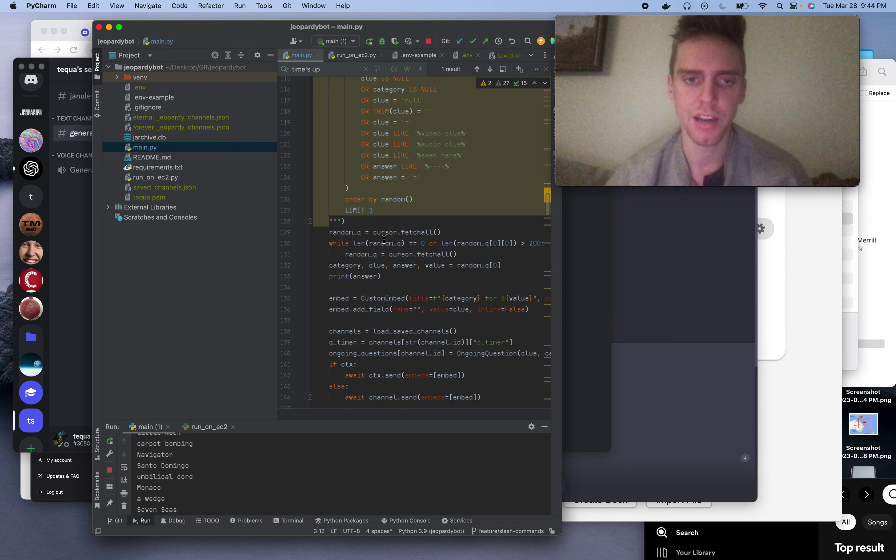
pyautogui.scroll(15, 384, 240)
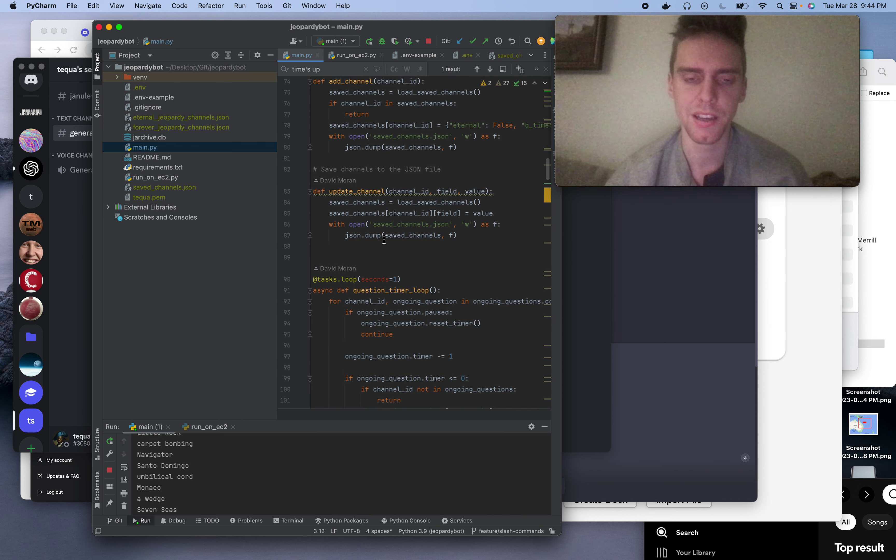
pyautogui.scroll(-20, 384, 240)
pyautogui.scroll(20, 384, 240)
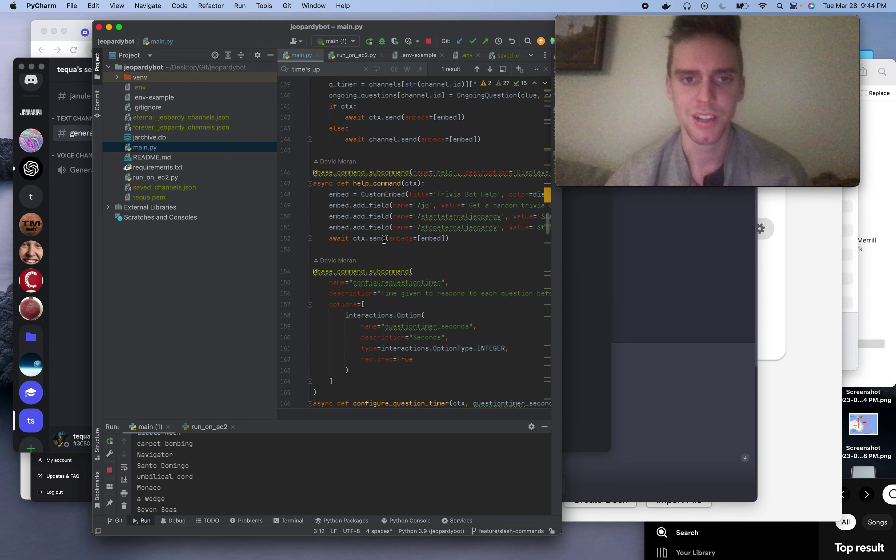
pyautogui.scroll(3, 384, 241)
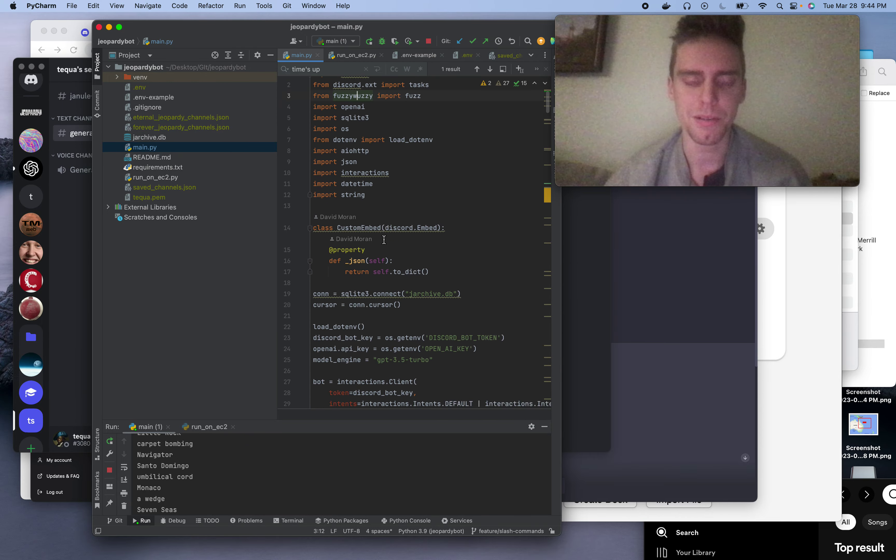
pyautogui.scroll(-20, 384, 240)
pyautogui.scroll(5, 384, 240)
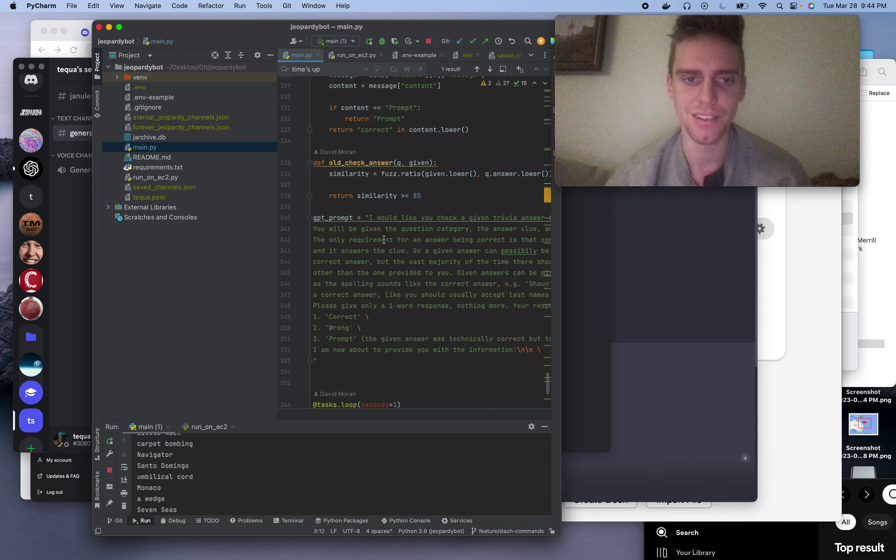
pyautogui.scroll(7, 383, 240)
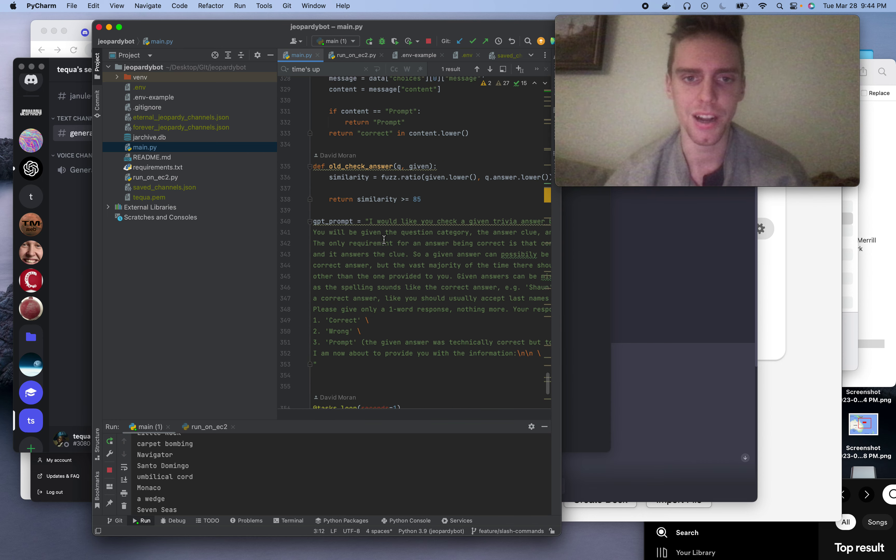
pyautogui.scroll(20, 384, 240)
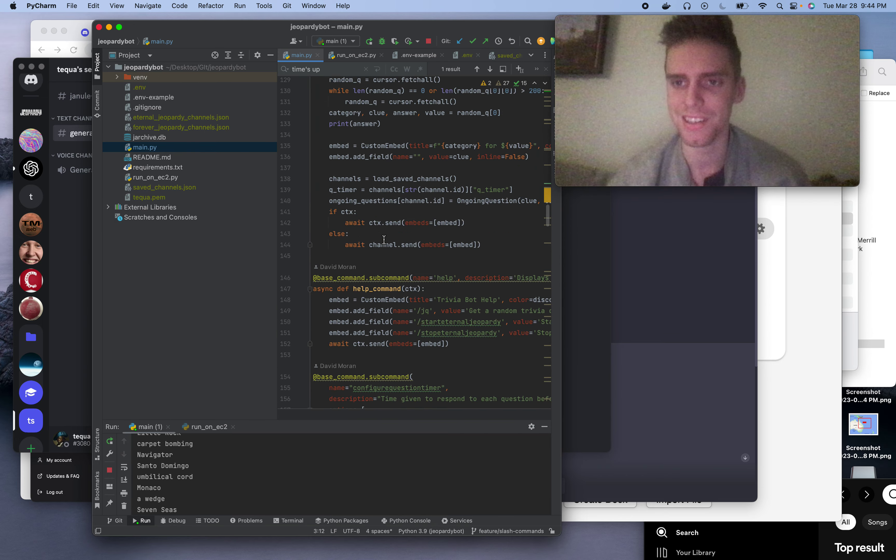